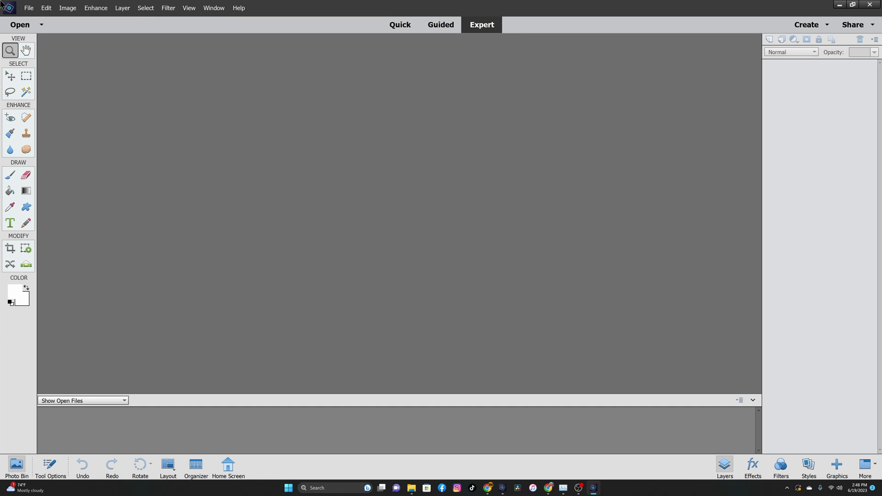
Step: From the empty Expert workspace, bring up the Open file dialog
{"action": "left_click", "coordinate": [23, 26]}
Step: Try opening raw photo DSC00260, dismiss the cannot-open error, and open the Help menu
{"action": "scroll", "coordinate": [147, 183], "scroll_direction": "down", "scroll_amount": 3}
{"action": "scroll", "coordinate": [144, 160], "scroll_direction": "up", "scroll_amount": 2, "text": "ctrl"}
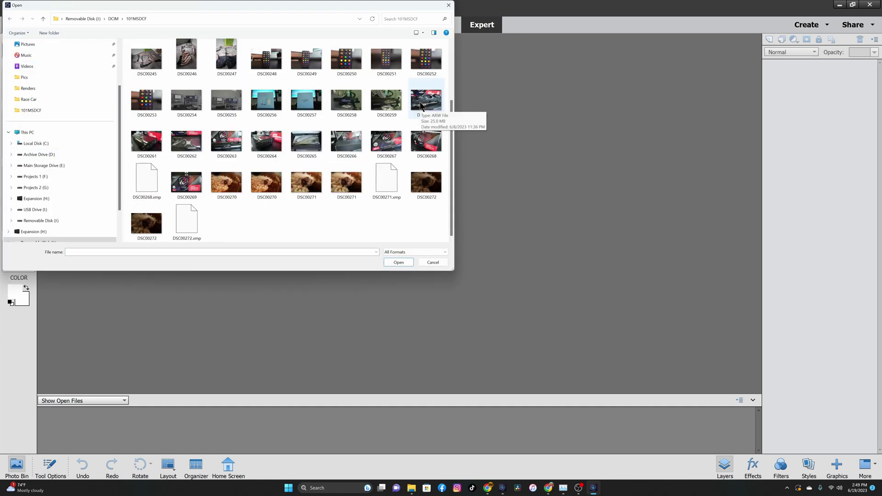
{"action": "left_click", "coordinate": [422, 105]}
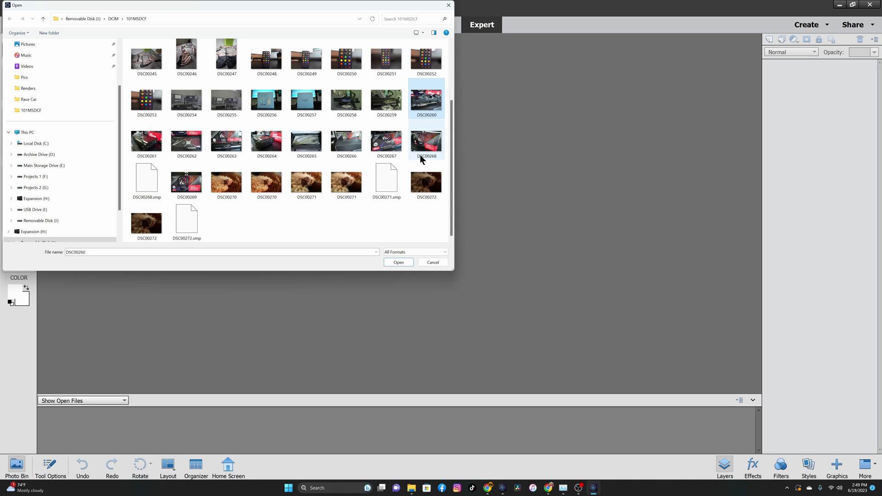
{"action": "left_click", "coordinate": [396, 263]}
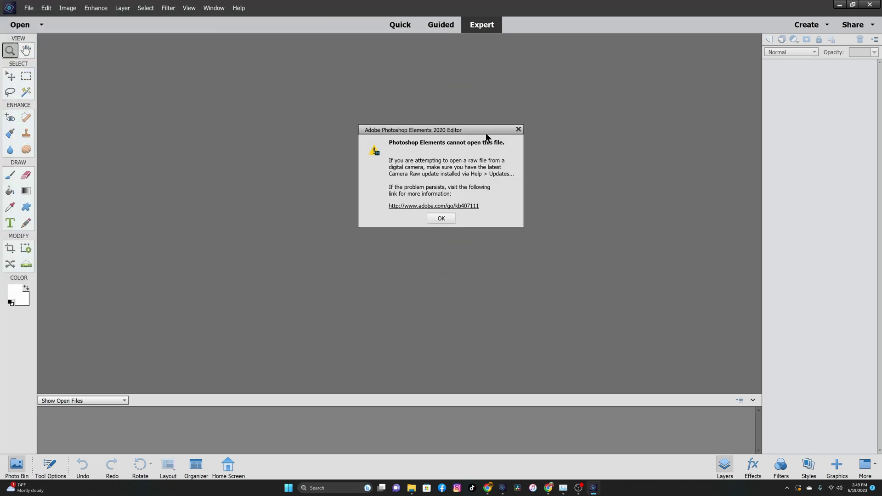
{"action": "left_click", "coordinate": [447, 217]}
{"action": "left_click", "coordinate": [239, 7]}
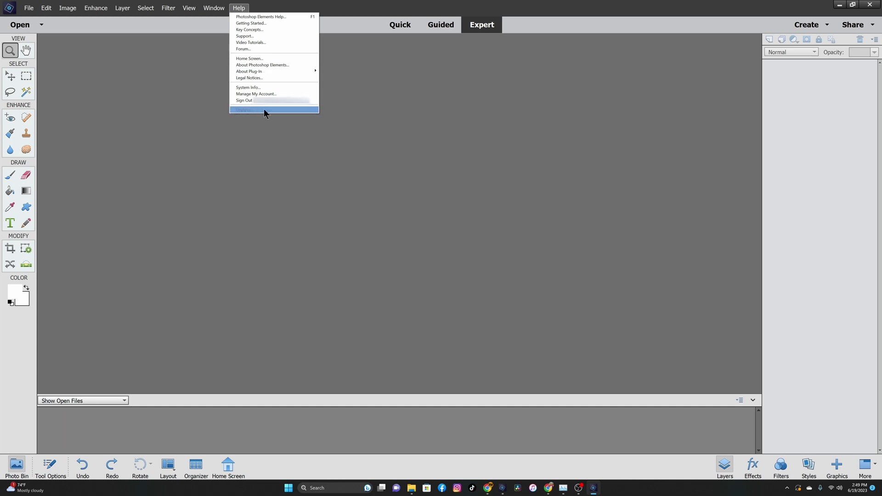
Step: Check Help > Updates, then view Chrome's Camera Raw installer page at the 15.4 and 14.5 downloads
{"action": "left_click", "coordinate": [241, 109]}
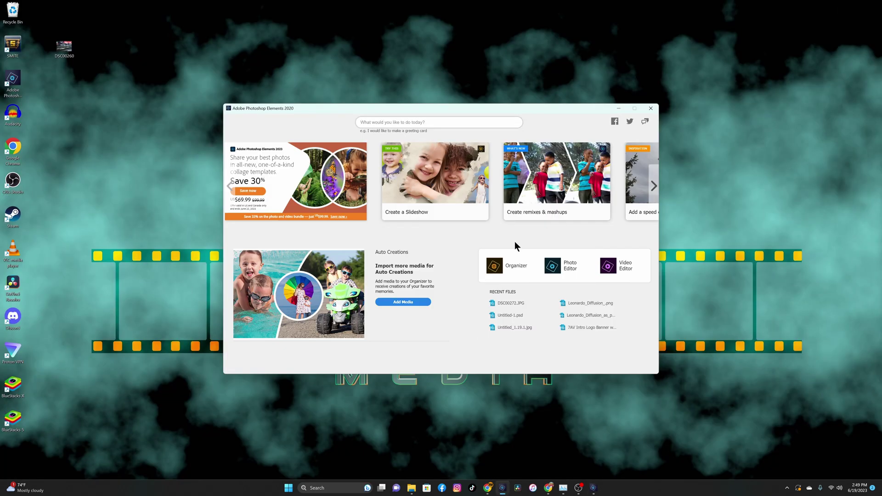
{"action": "left_click", "coordinate": [487, 488]}
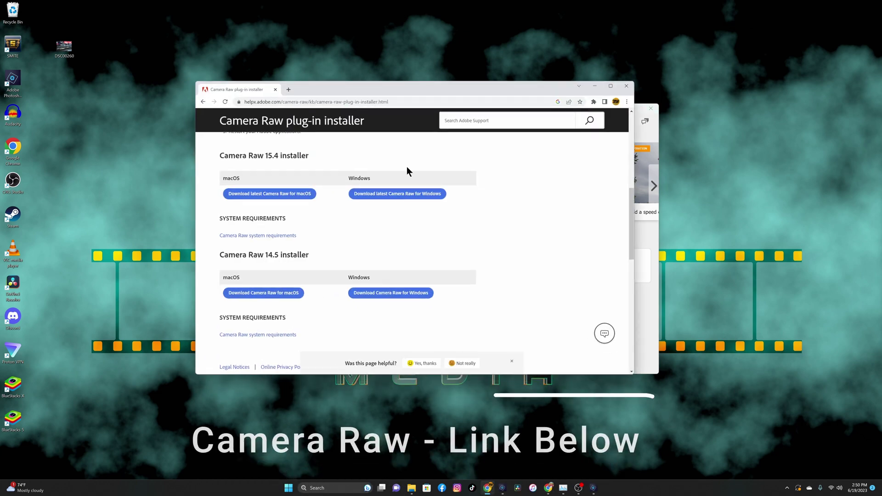
{"action": "scroll", "coordinate": [287, 183], "scroll_direction": "up", "scroll_amount": 8}
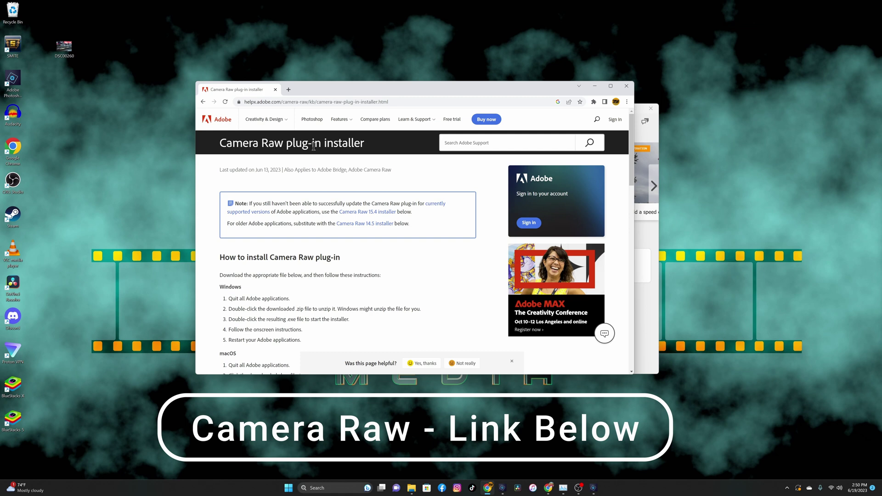
{"action": "scroll", "coordinate": [313, 146], "scroll_direction": "down", "scroll_amount": 1}
{"action": "scroll", "coordinate": [373, 128], "scroll_direction": "down", "scroll_amount": 5}
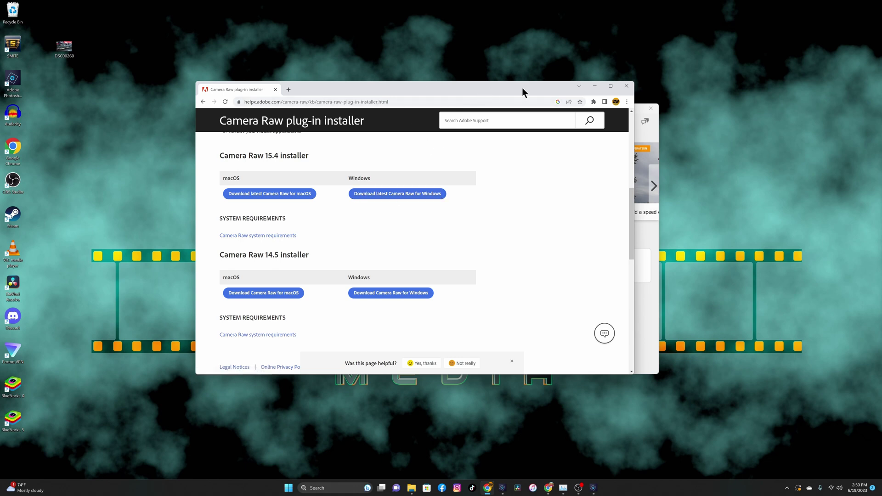
Step: Run the AdobeCameraRaw_x64_15_4 installer from Downloads, accepting the license and installing
{"action": "left_click", "coordinate": [412, 488]}
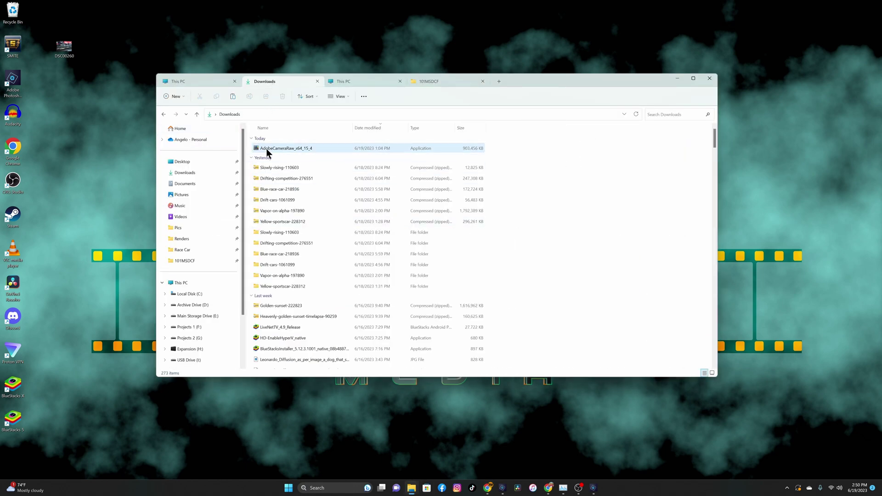
{"action": "left_click", "coordinate": [299, 152]}
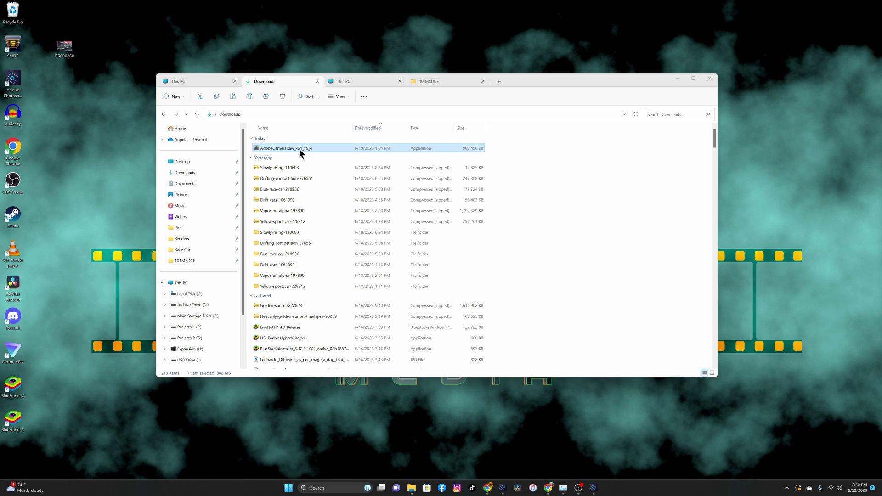
{"action": "left_click", "coordinate": [354, 289]}
{"action": "left_click", "coordinate": [503, 308]}
{"action": "left_click", "coordinate": [503, 308]}
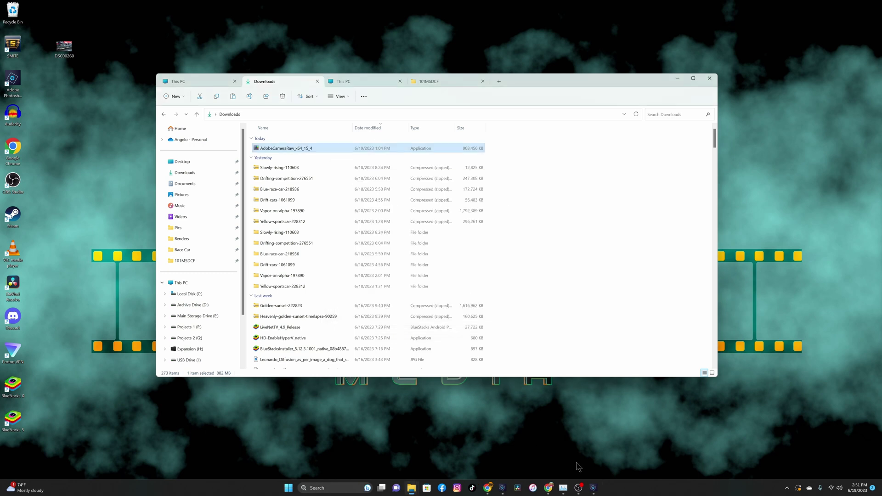
Step: Back in Photoshop Elements, choose File > Open
{"action": "left_click", "coordinate": [593, 492]}
{"action": "left_click", "coordinate": [28, 8]}
{"action": "left_click", "coordinate": [37, 21]}
Step: Retry opening DSC00260 and dismiss the same cannot-open error
{"action": "scroll", "coordinate": [235, 172], "scroll_direction": "down", "scroll_amount": 3}
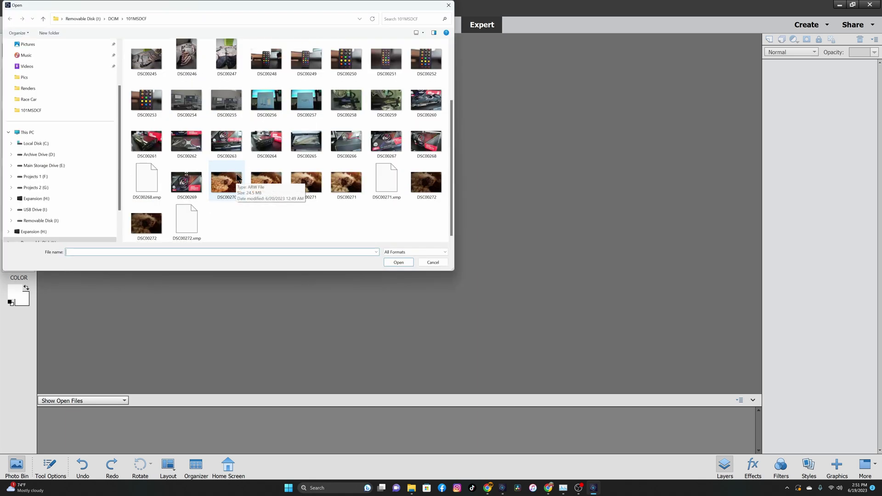
{"action": "left_click", "coordinate": [427, 98]}
{"action": "left_click", "coordinate": [395, 263]}
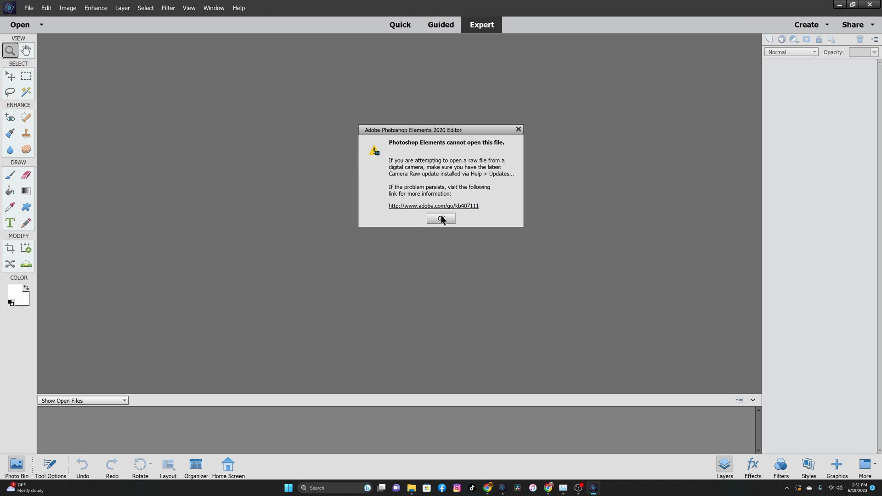
{"action": "left_click", "coordinate": [441, 219]}
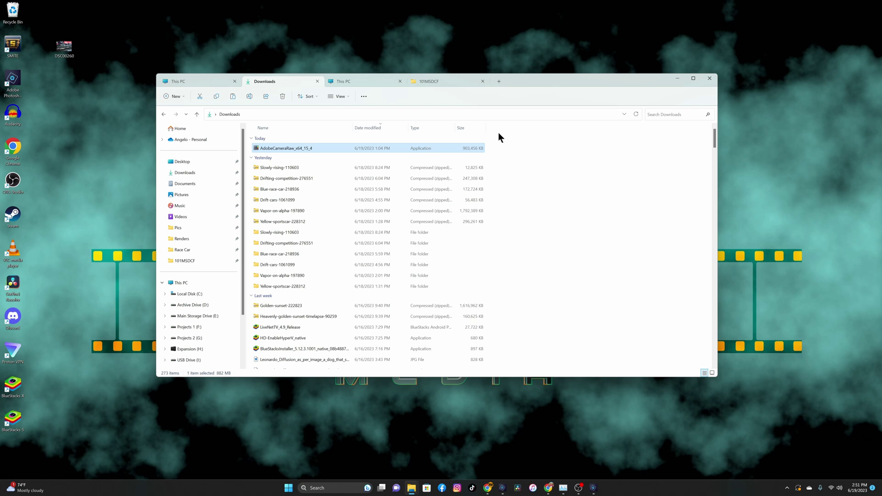
Step: Browse to C:\Program Files\Common Files\Adobe\Plug-Ins\CC\File Formats
{"action": "left_click", "coordinate": [193, 82]}
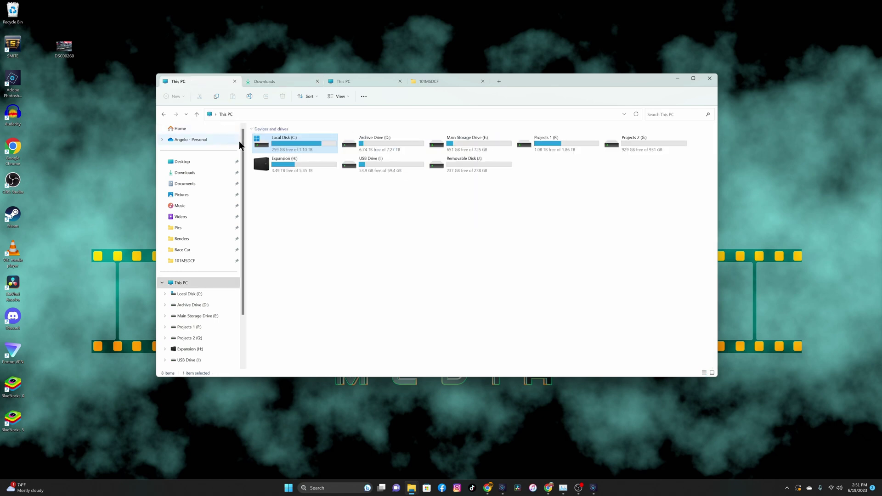
{"action": "double_click", "coordinate": [291, 143]}
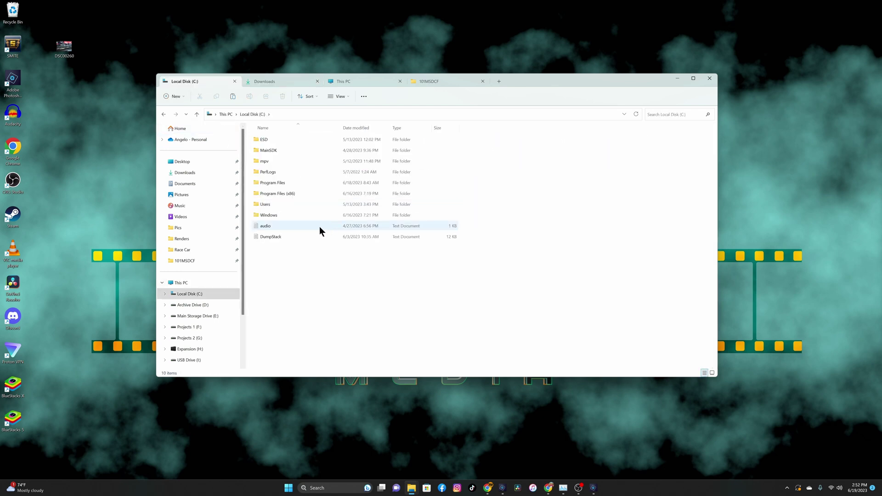
{"action": "double_click", "coordinate": [271, 183]}
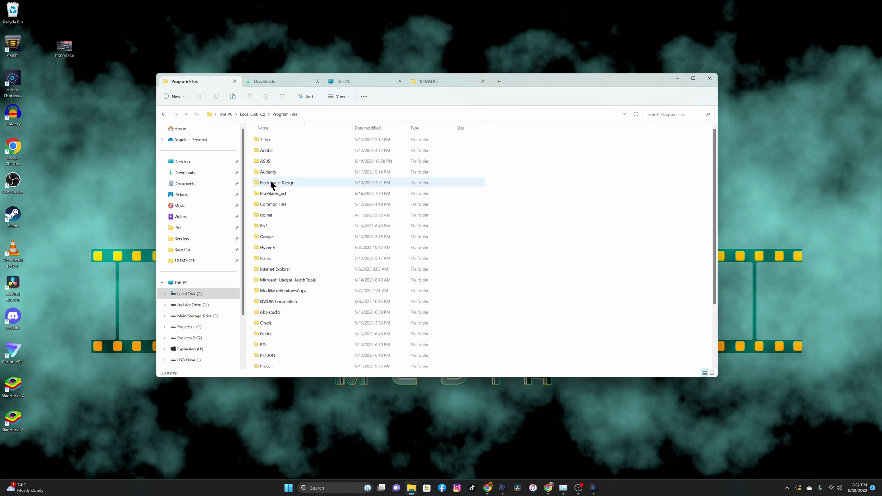
{"action": "double_click", "coordinate": [273, 207]}
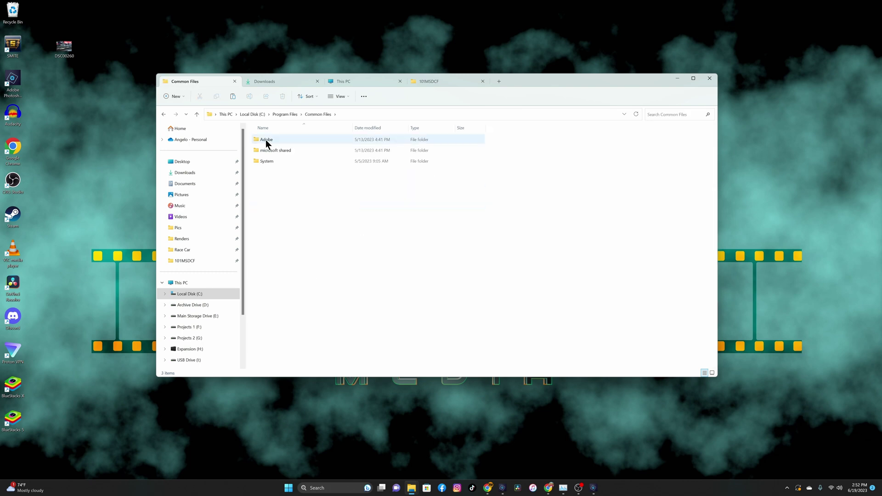
{"action": "double_click", "coordinate": [266, 141]}
{"action": "double_click", "coordinate": [267, 206]}
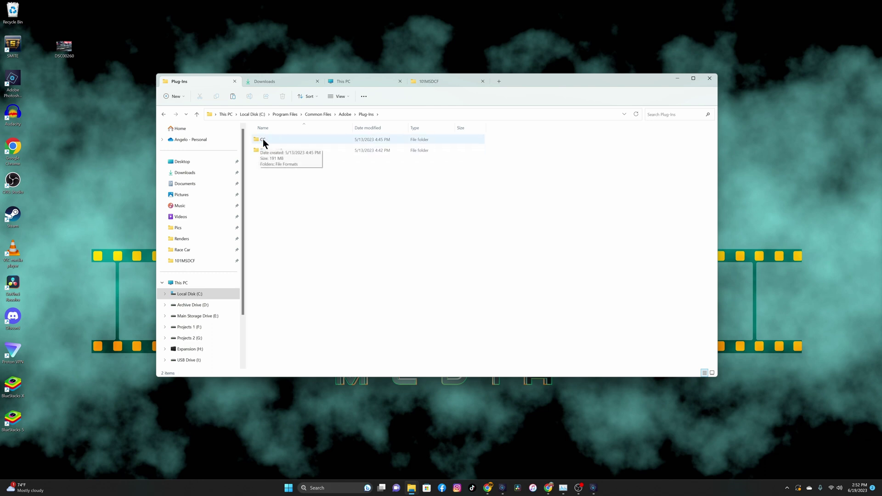
{"action": "double_click", "coordinate": [264, 140]}
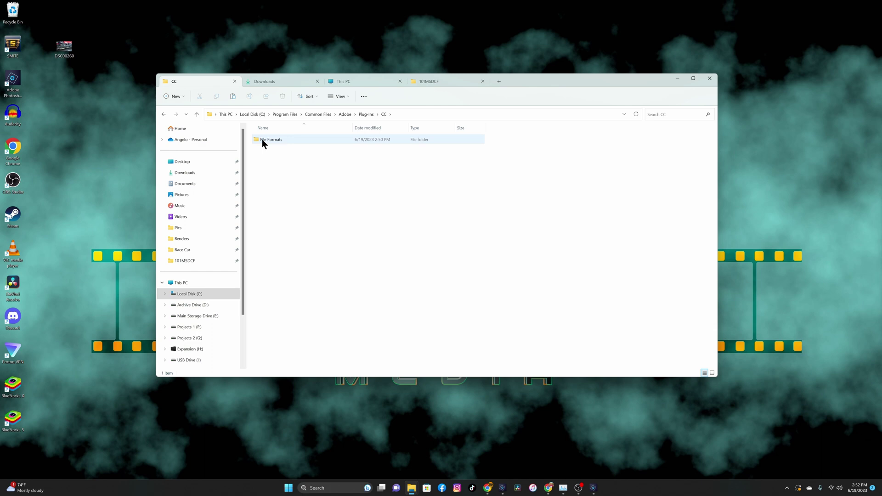
{"action": "double_click", "coordinate": [263, 140]}
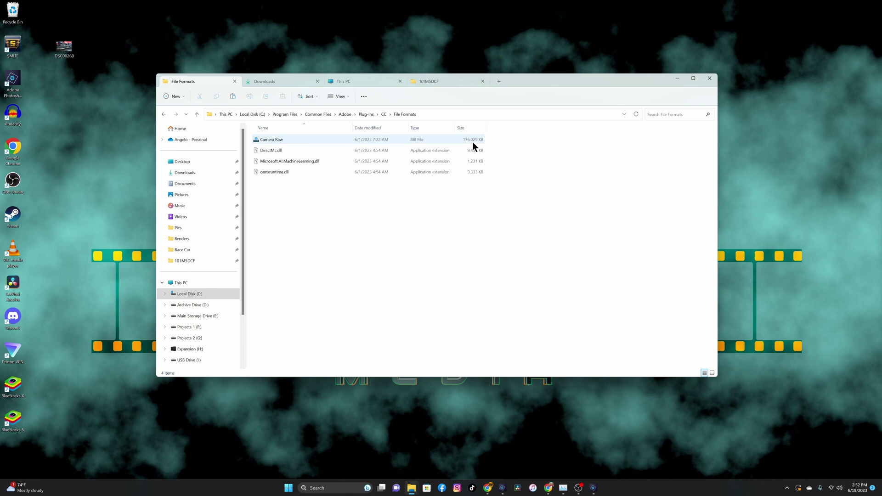
Step: Go up to Plug-Ins and open Elements 18\File Formats with the older Camera Raw file
{"action": "left_click", "coordinate": [197, 114]}
{"action": "left_click", "coordinate": [196, 114]}
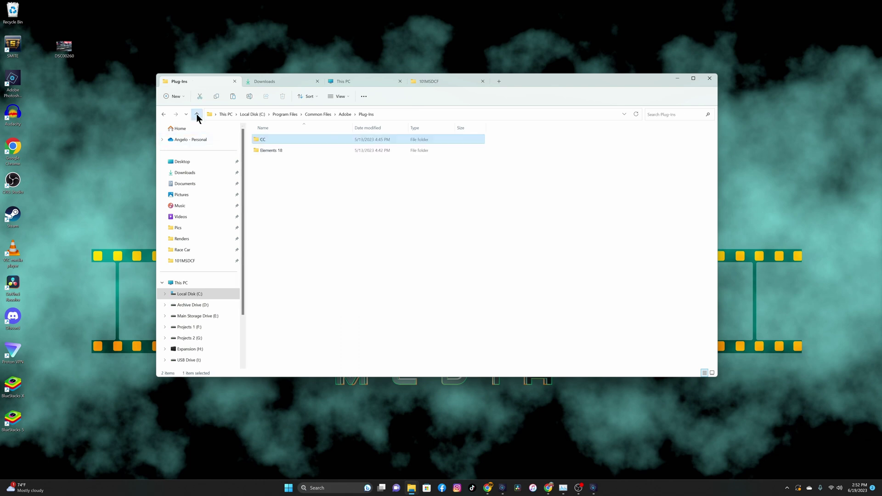
{"action": "double_click", "coordinate": [277, 151]}
{"action": "double_click", "coordinate": [266, 144]}
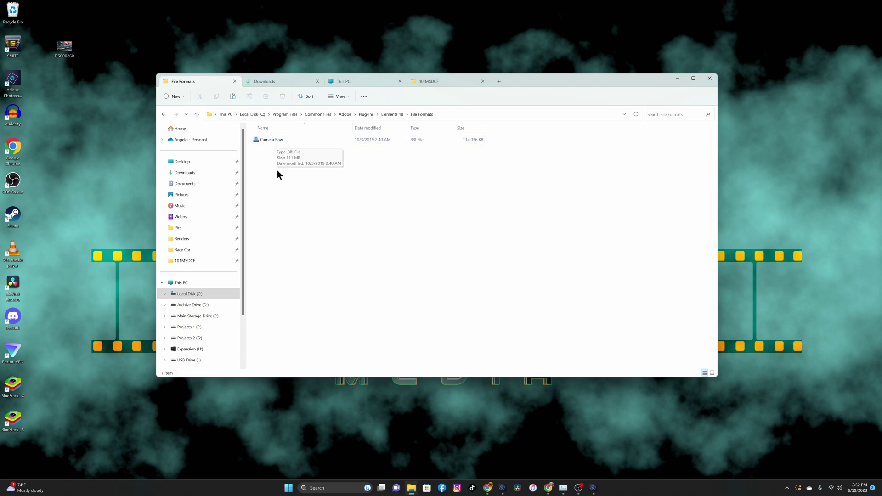
Step: Attempt to delete the old Camera Raw file, then close the Photoshop Elements editor locking it
{"action": "right_click", "coordinate": [267, 143]}
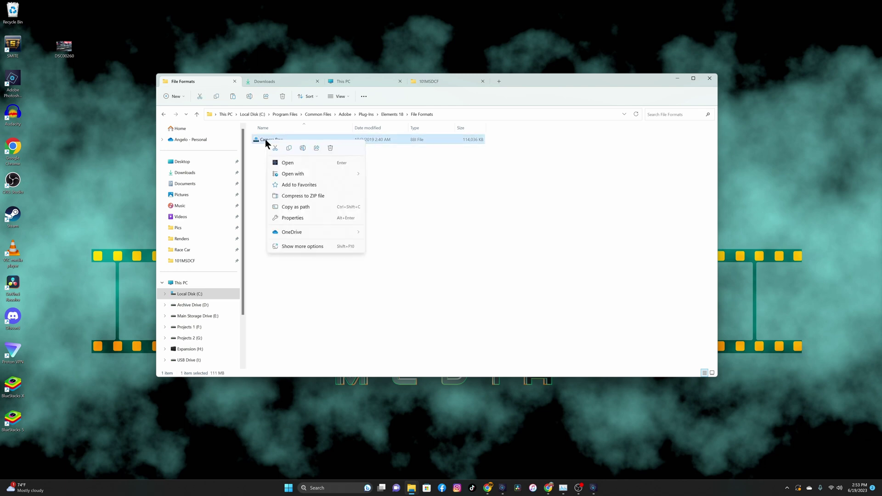
{"action": "left_click", "coordinate": [322, 150]}
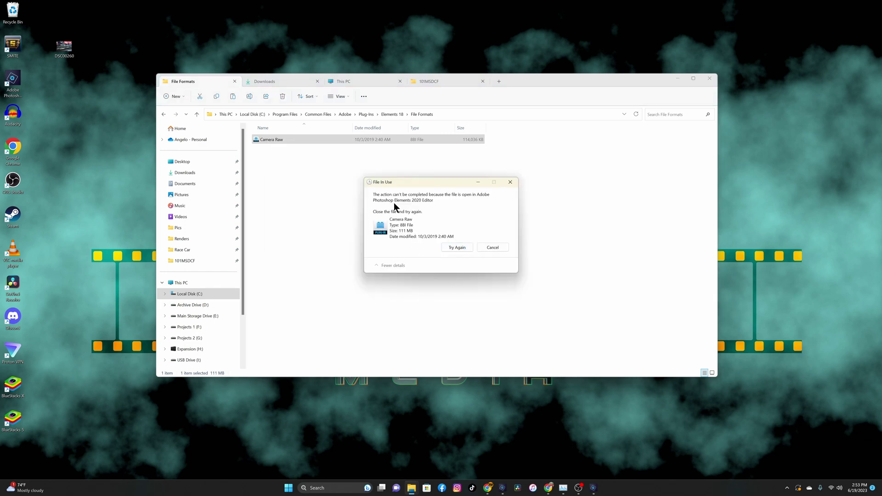
{"action": "key", "text": "alt+Tab"}
{"action": "left_click", "coordinate": [870, 4]}
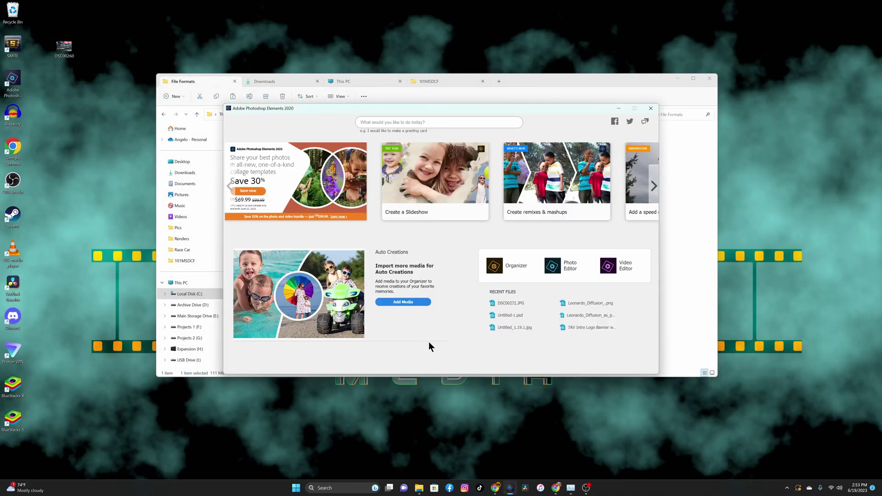
{"action": "left_click", "coordinate": [618, 109]}
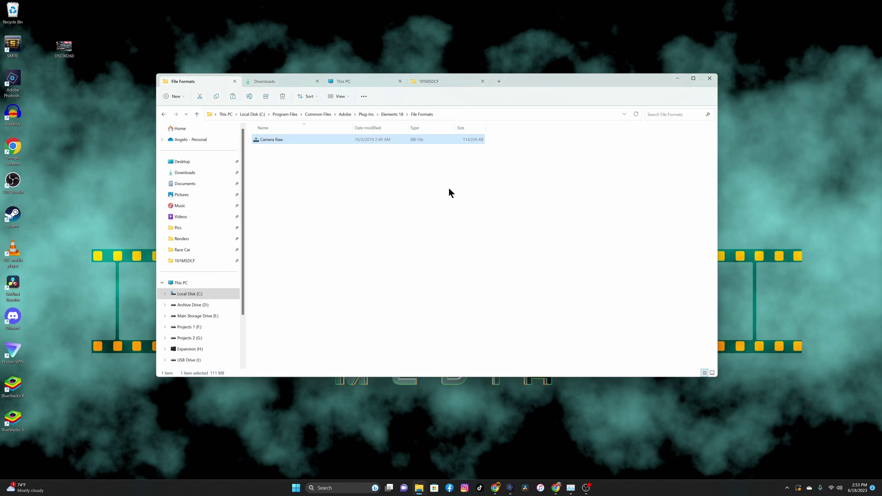
Step: Delete the old Camera Raw file again and dismiss the Photoshop Elements home window
{"action": "left_click", "coordinate": [274, 142]}
{"action": "right_click", "coordinate": [276, 143]}
{"action": "left_click", "coordinate": [341, 148]}
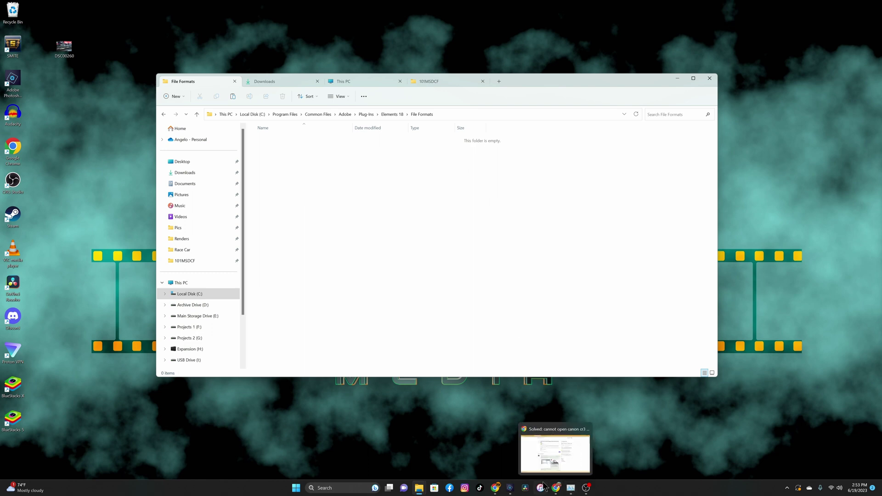
{"action": "mouse_move", "coordinate": [514, 491]}
{"action": "left_click", "coordinate": [510, 452]}
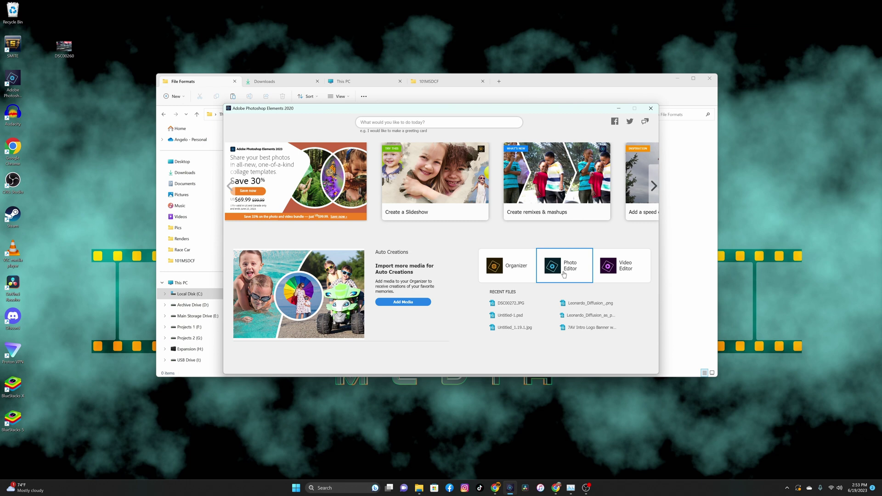
{"action": "left_click", "coordinate": [564, 274]}
Step: Copy the newer Camera Raw plug-in from CC\File Formats
{"action": "left_click", "coordinate": [197, 114]}
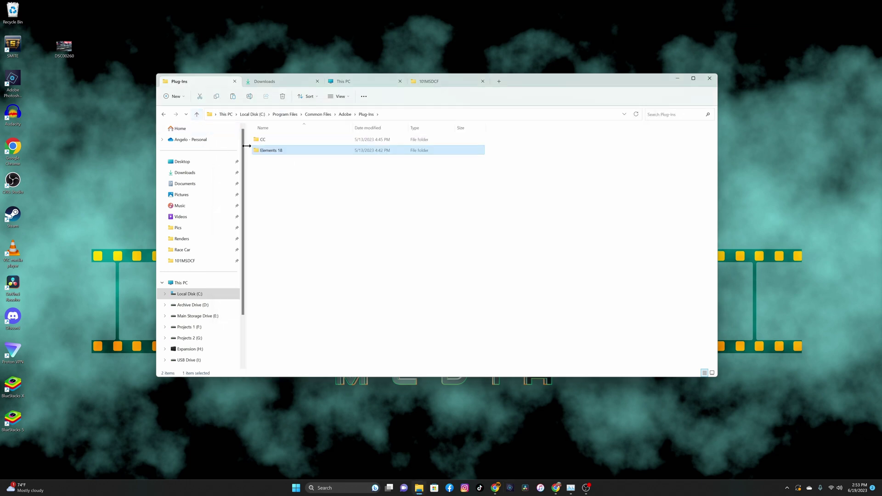
{"action": "double_click", "coordinate": [272, 141]}
{"action": "right_click", "coordinate": [272, 142]}
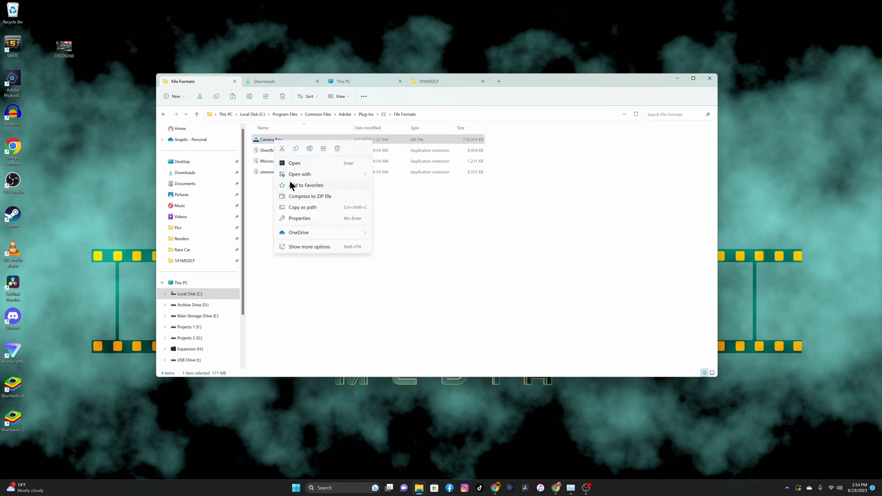
{"action": "left_click", "coordinate": [297, 149]}
Step: Paste Camera Raw into Elements 18\File Formats with admin permission, then relaunch the Photo Editor
{"action": "left_click", "coordinate": [197, 115]}
{"action": "left_click", "coordinate": [197, 114]}
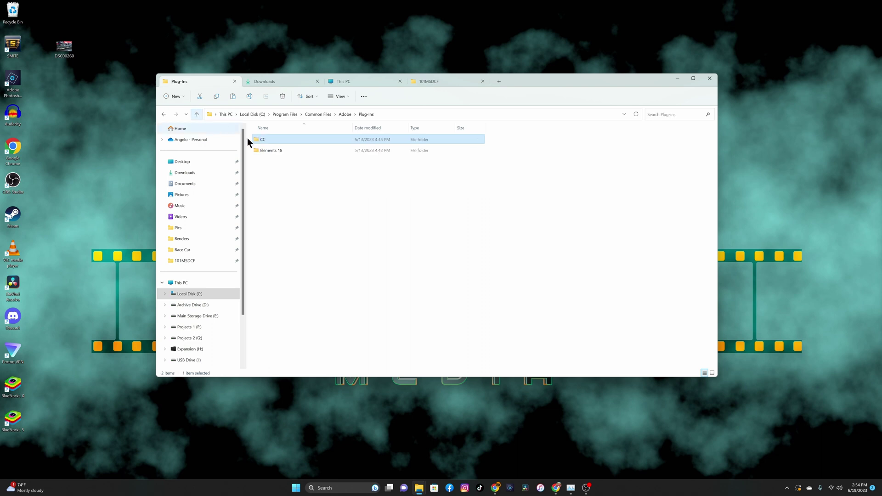
{"action": "double_click", "coordinate": [275, 150]}
{"action": "double_click", "coordinate": [275, 140]}
{"action": "right_click", "coordinate": [285, 173]}
{"action": "key", "text": "ctrl+v"}
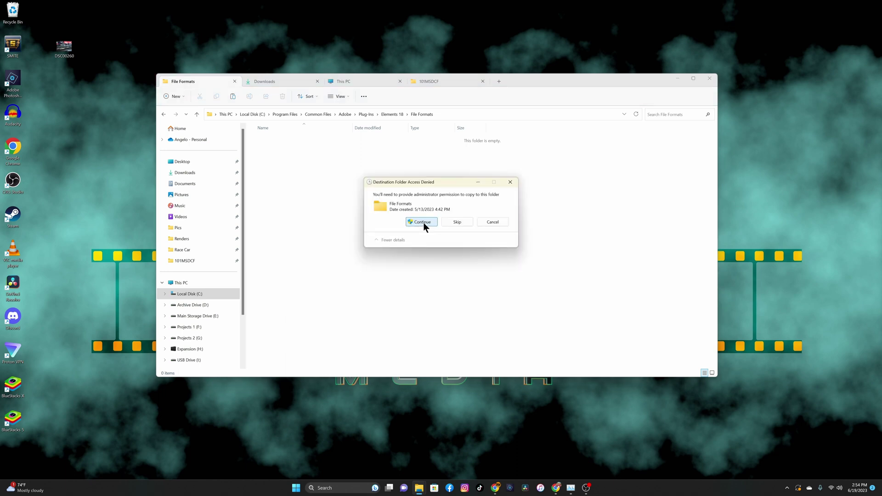
{"action": "left_click", "coordinate": [420, 223]}
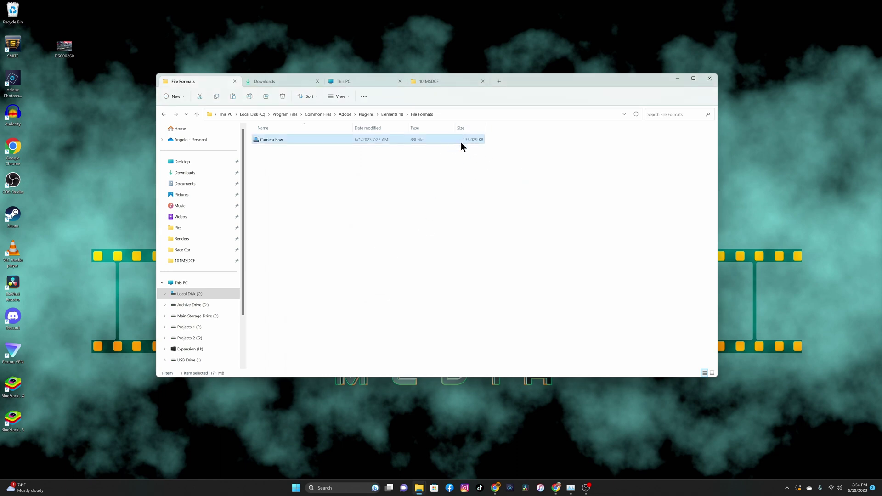
{"action": "left_click", "coordinate": [405, 173]}
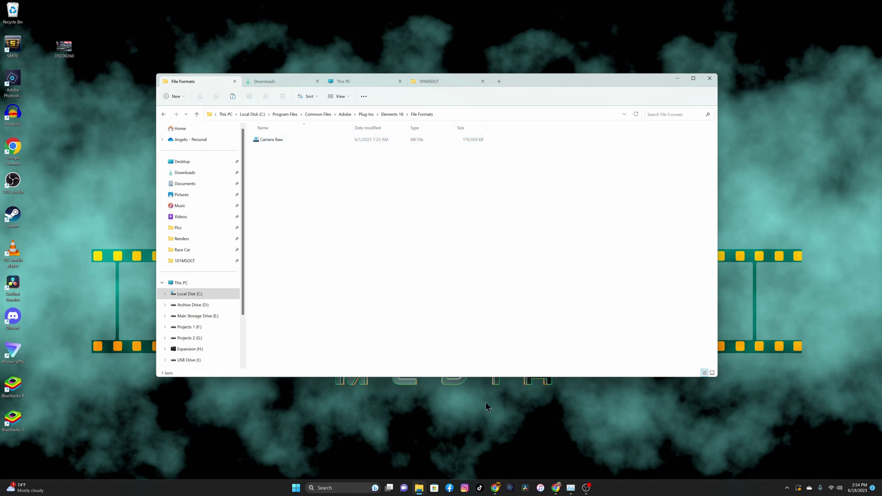
{"action": "left_click", "coordinate": [511, 488]}
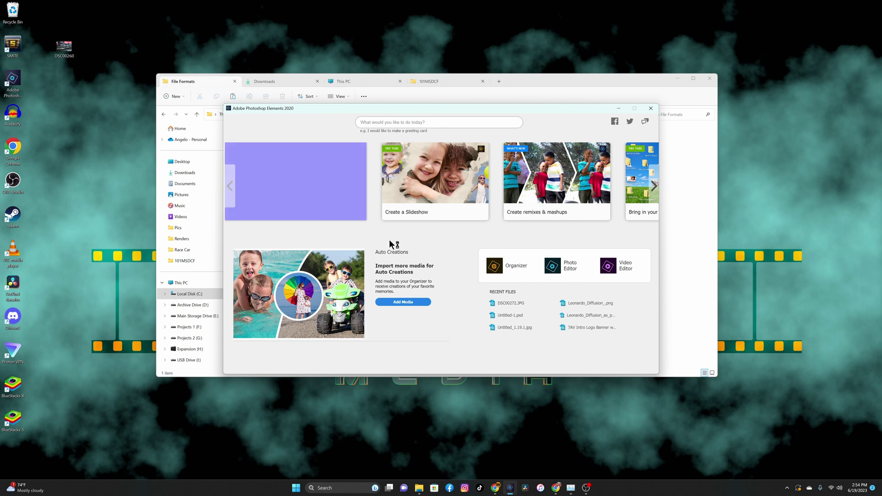
{"action": "left_click", "coordinate": [556, 274]}
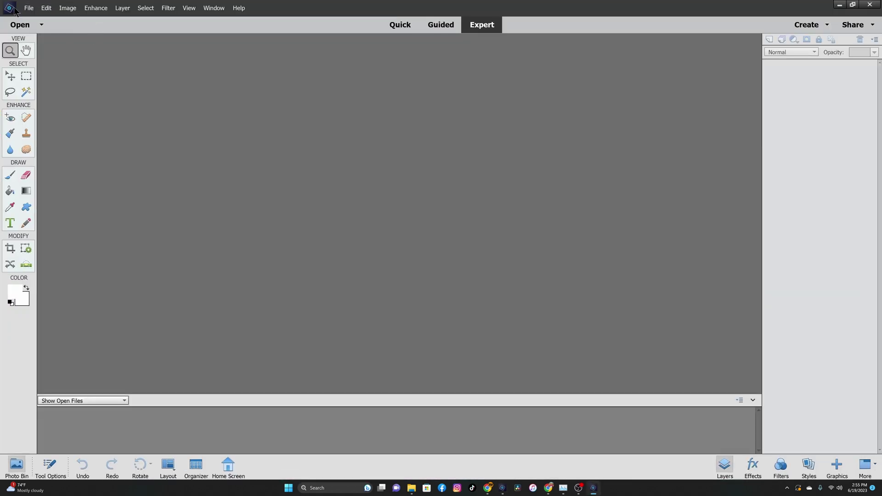
Step: Open DSC00260.ARW from the 101MSDCF folder to load it in Camera Raw
{"action": "left_click", "coordinate": [22, 28]}
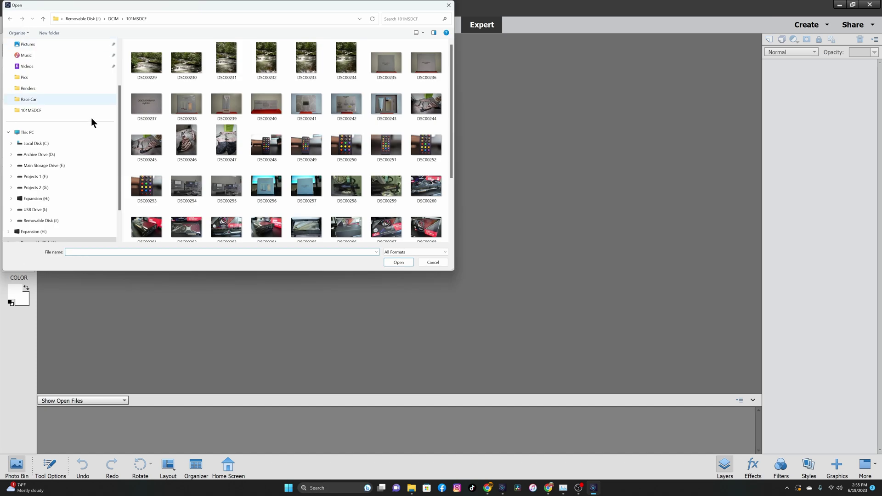
{"action": "left_click", "coordinate": [419, 186]}
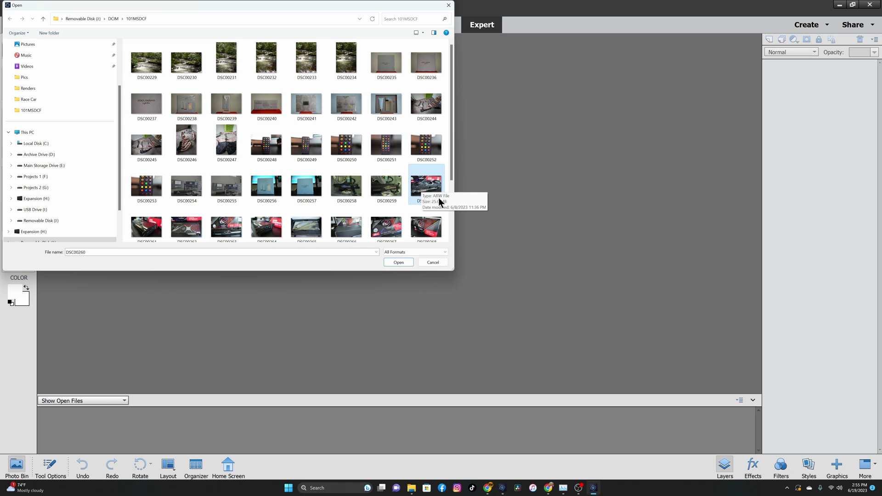
{"action": "left_click", "coordinate": [401, 263]}
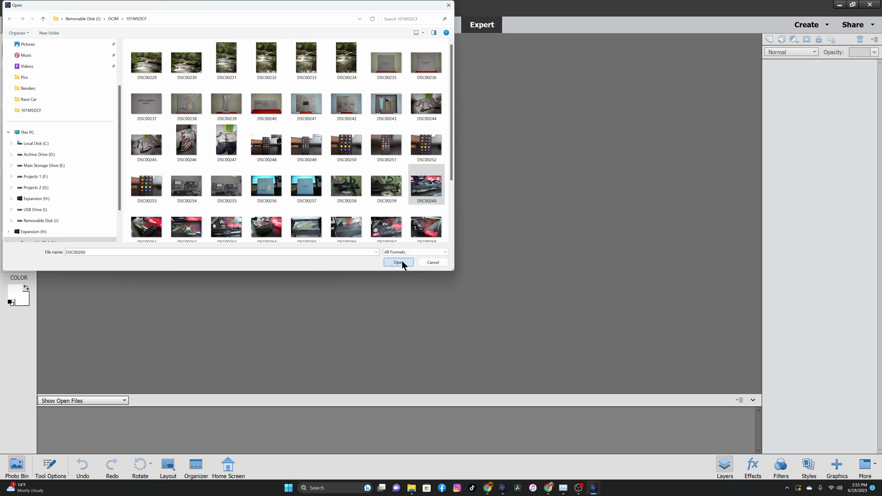